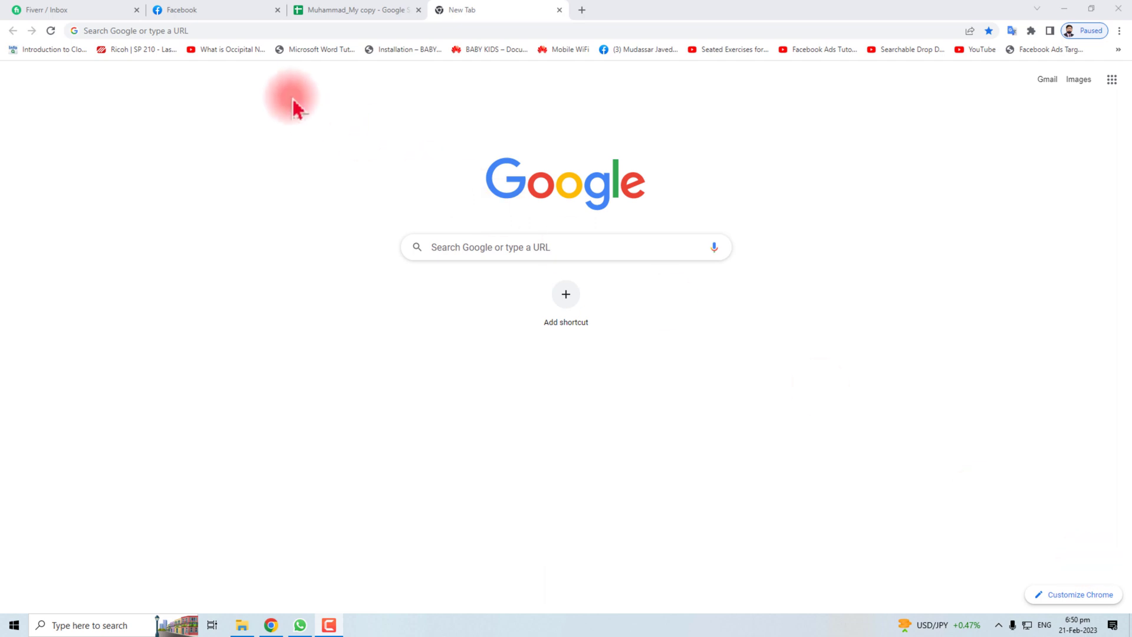
Enter analytics.google.com in Chrome's address bar, clearing the earlier search text
click(168, 31)
text(g)
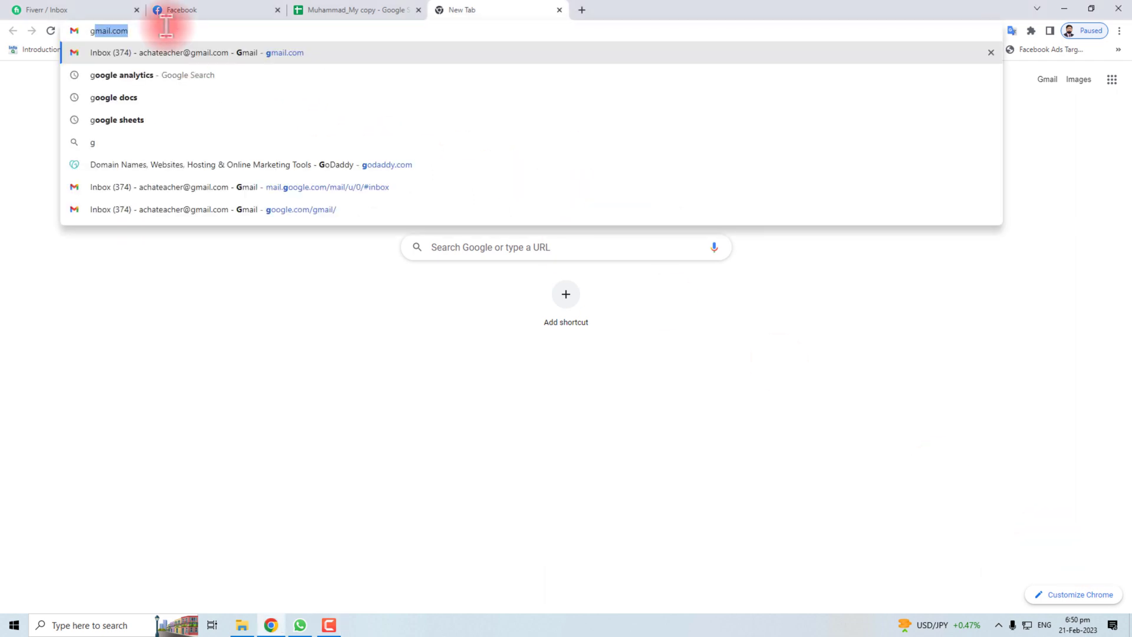
text(oogl)
key(BackSpace)
key(BackSpace)
key(BackSpace)
text(anal)
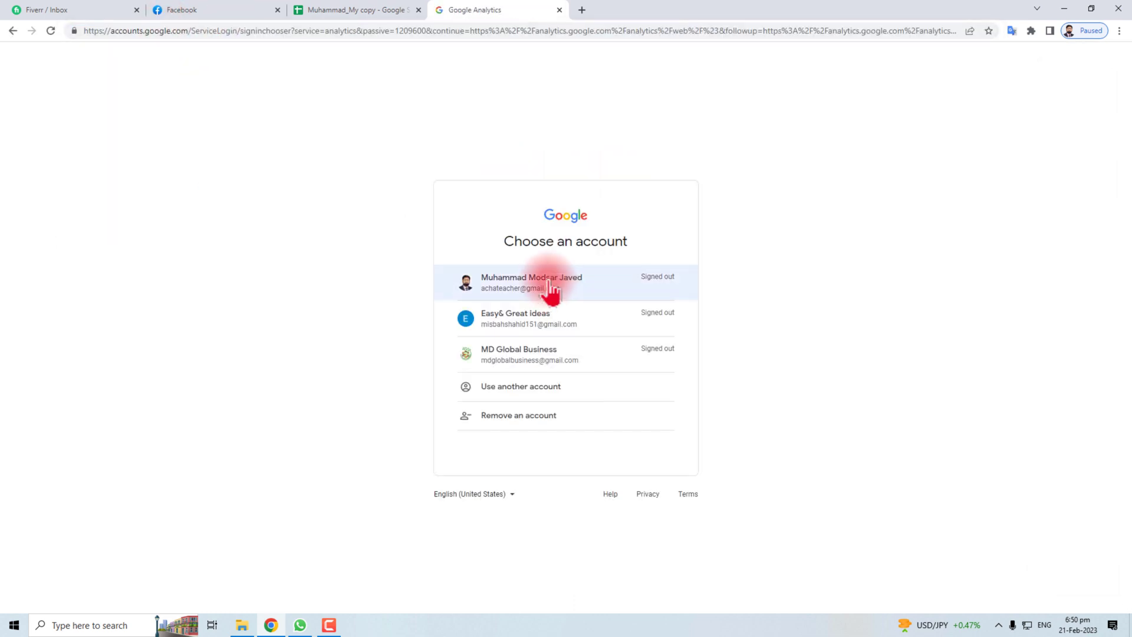
Sign in to Google Analytics with the first listed account
click(551, 293)
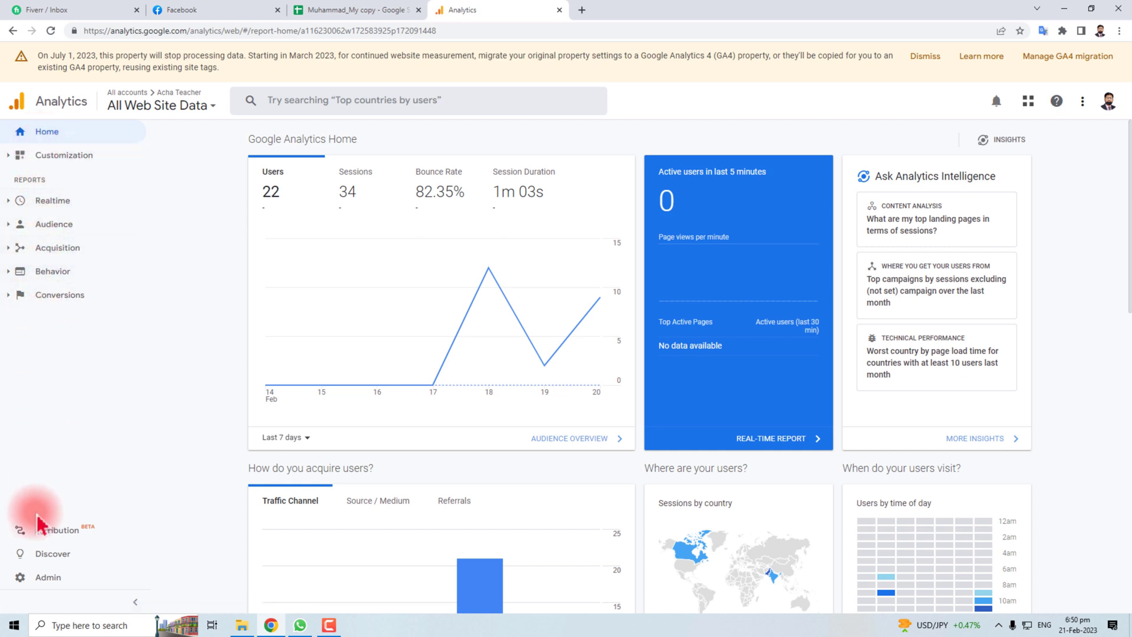
click(67, 586)
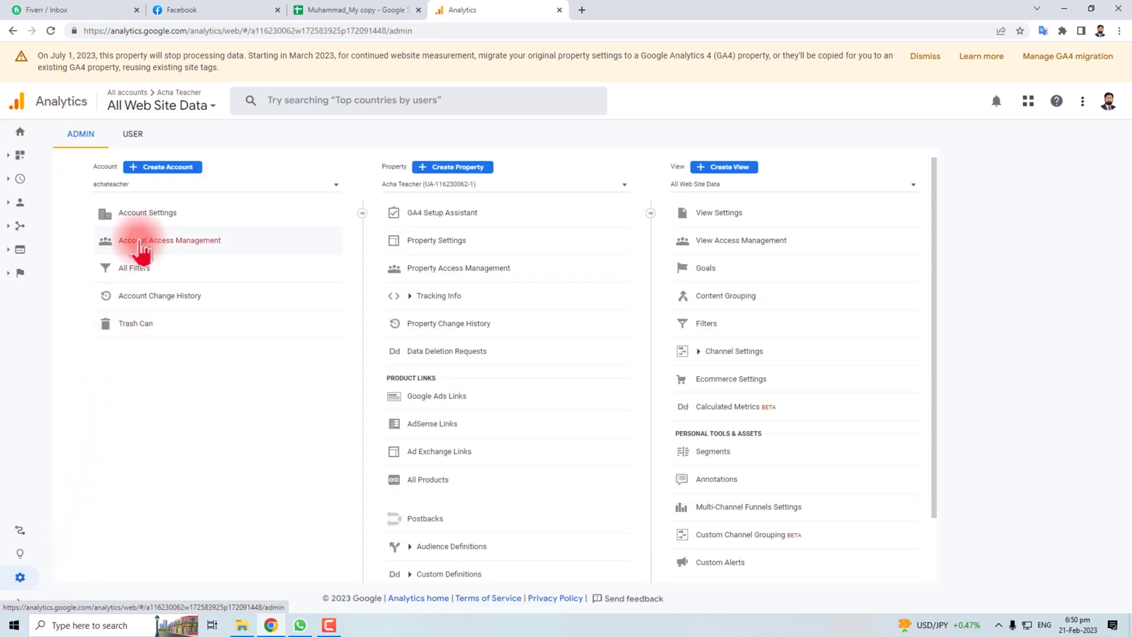
click(623, 190)
click(624, 193)
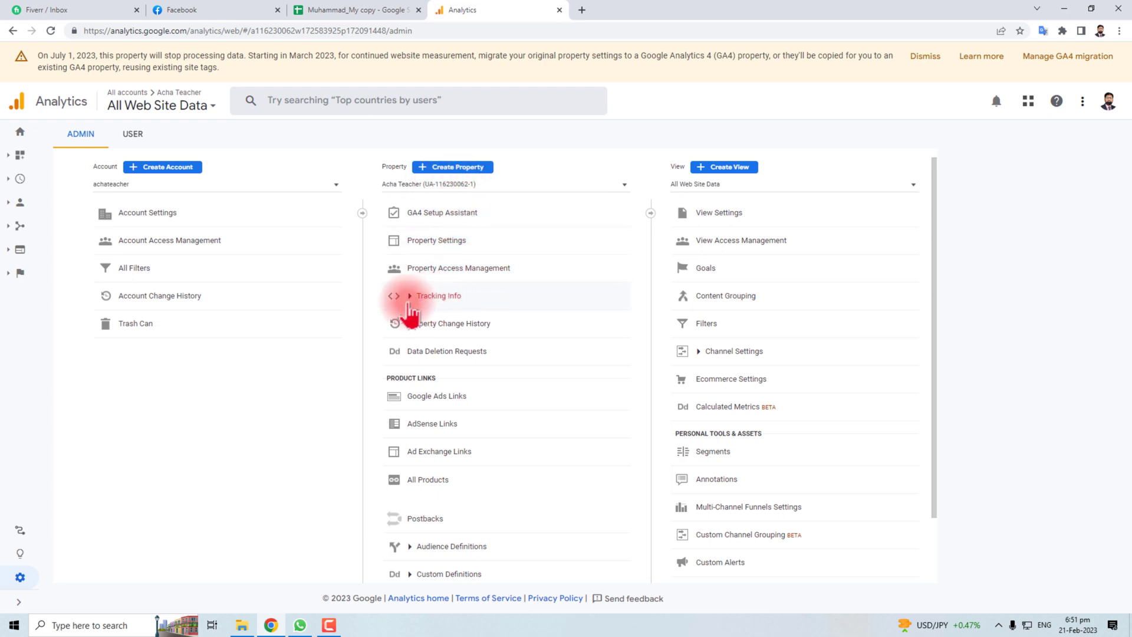
Open Tracking Info > Tracking Code and select the entire gtag.js Global Site Tag snippet
click(451, 305)
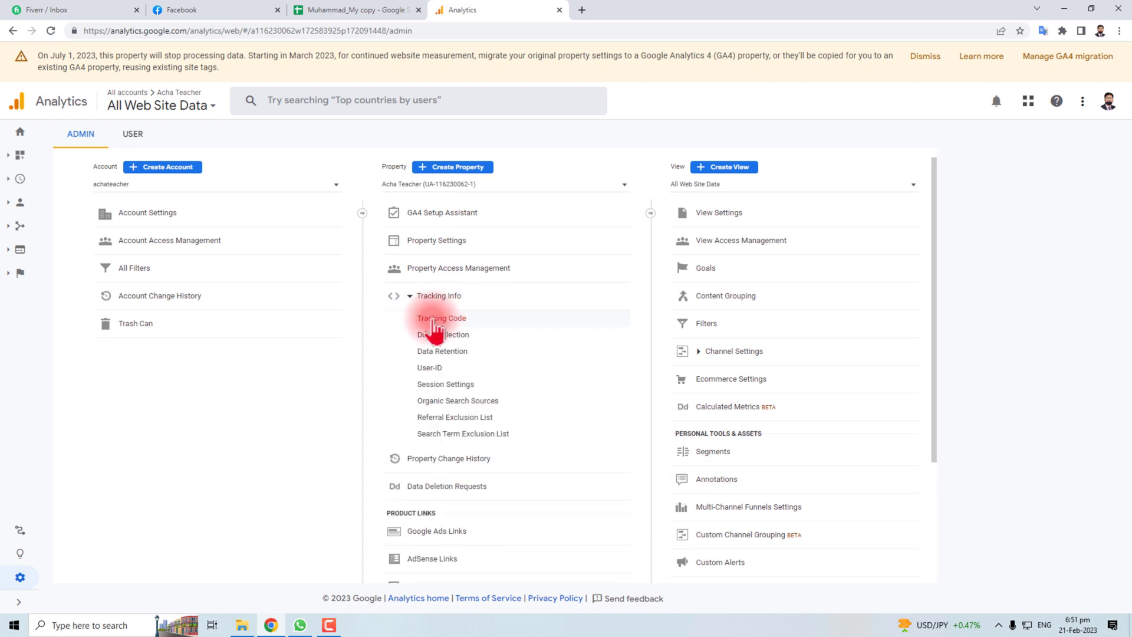
click(469, 325)
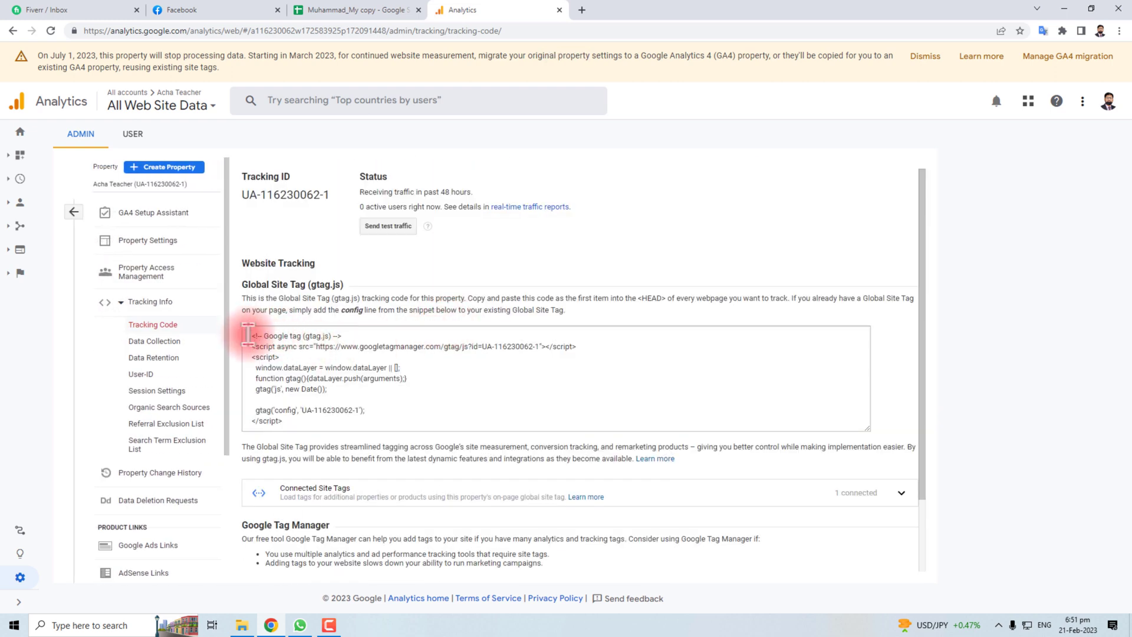
mouse_move(252, 336)
mouse_down()
mouse_move(351, 378)
mouse_move(329, 425)
mouse_move(356, 410)
mouse_up()
click(336, 413)
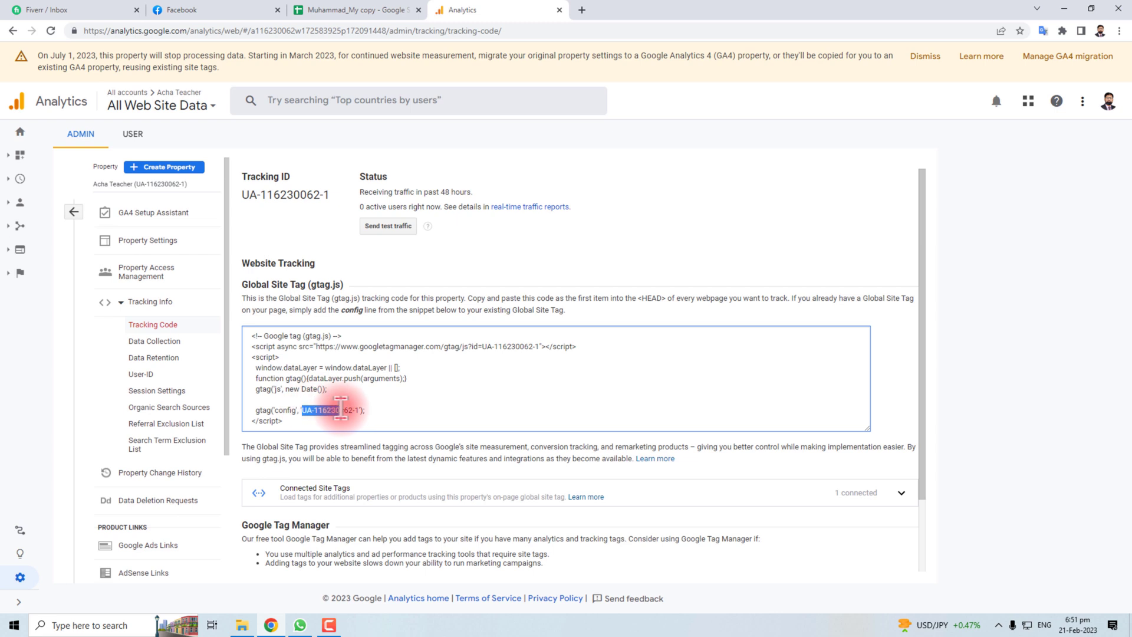
key(ctrl+a)
click(360, 408)
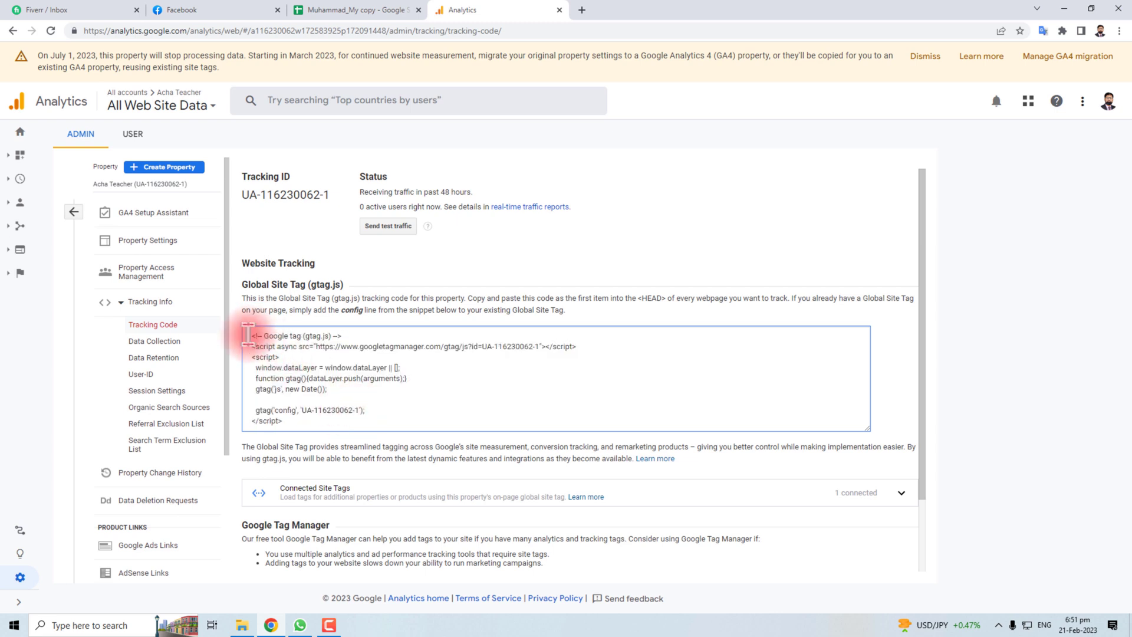
key(ctrl+a)
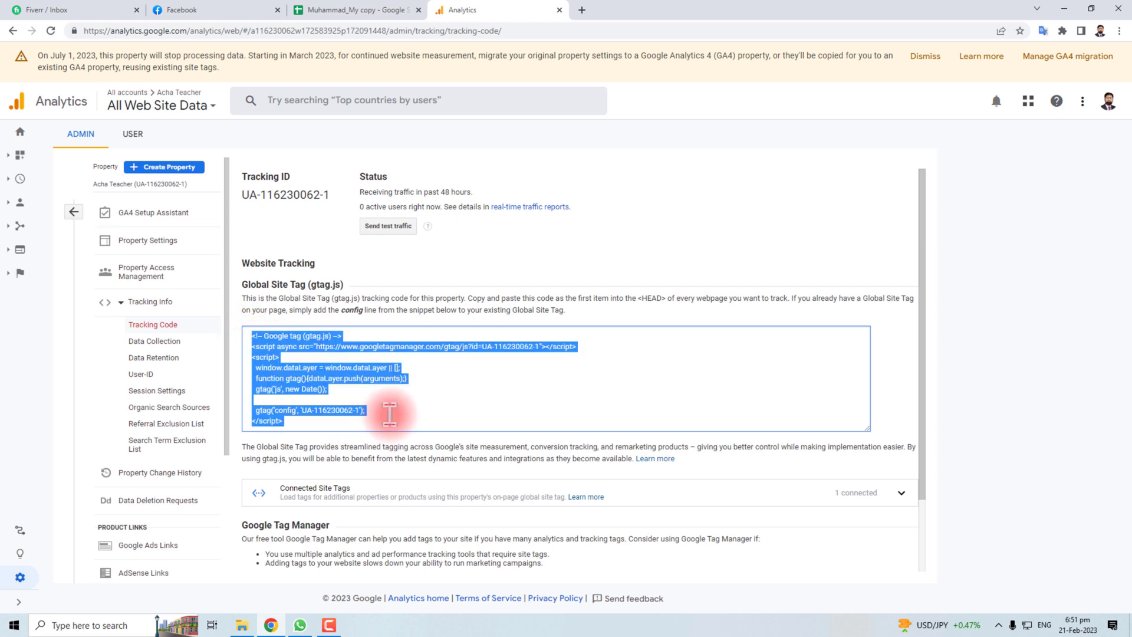